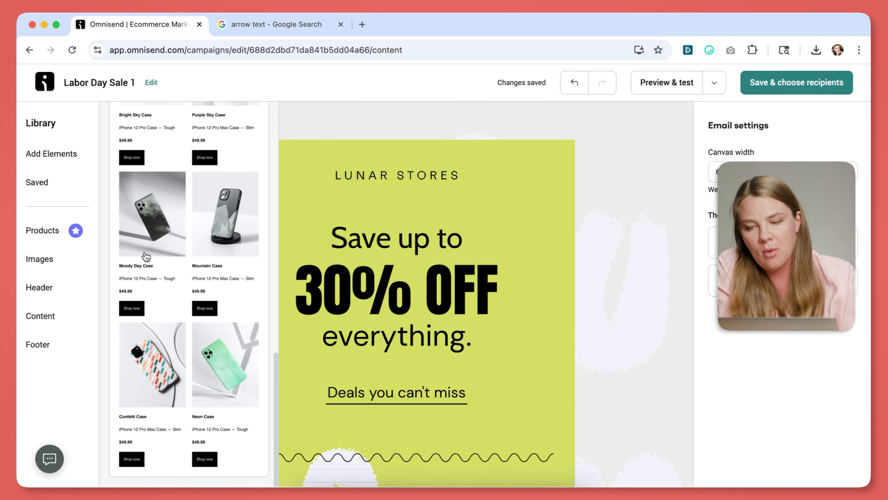
- Insert a static two-column product listing between the "Deals you can't miss" banner and the roller skates section, and check its product details
{"action": "scroll", "coordinate": [149, 257], "scroll_direction": "up", "scroll_amount": 5}
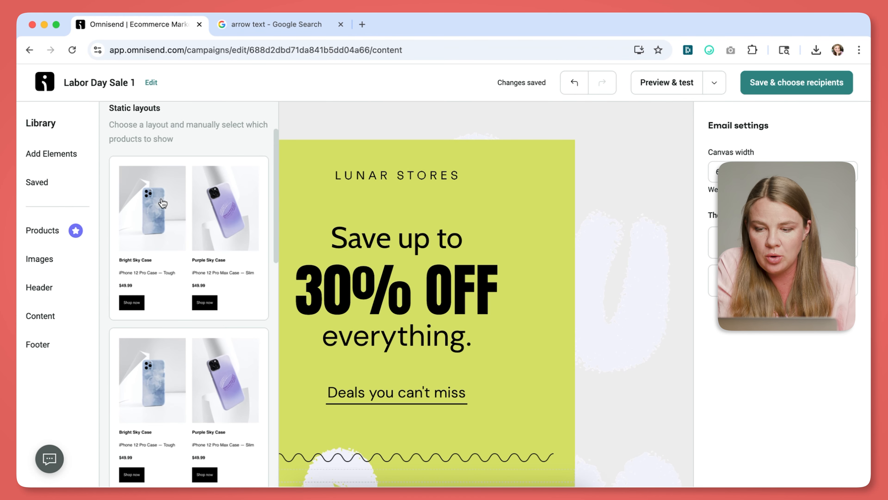
{"action": "scroll", "coordinate": [236, 219], "scroll_direction": "down", "scroll_amount": 3}
{"action": "scroll", "coordinate": [454, 256], "scroll_direction": "down", "scroll_amount": 10}
{"action": "left_click_drag", "start_coordinate": [407, 216], "coordinate": [382, 204]}
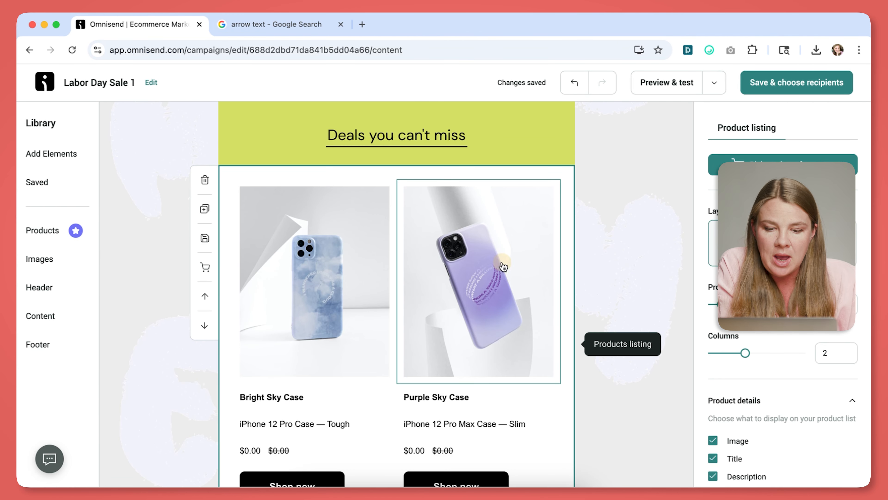
{"action": "left_click", "coordinate": [504, 266]}
{"action": "scroll", "coordinate": [456, 321], "scroll_direction": "down", "scroll_amount": 3}
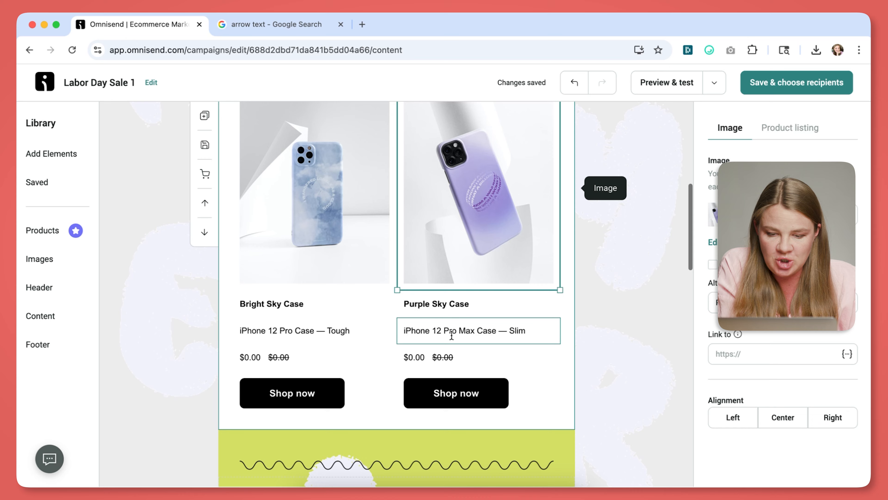
{"action": "scroll", "coordinate": [418, 254], "scroll_direction": "up", "scroll_amount": 10}
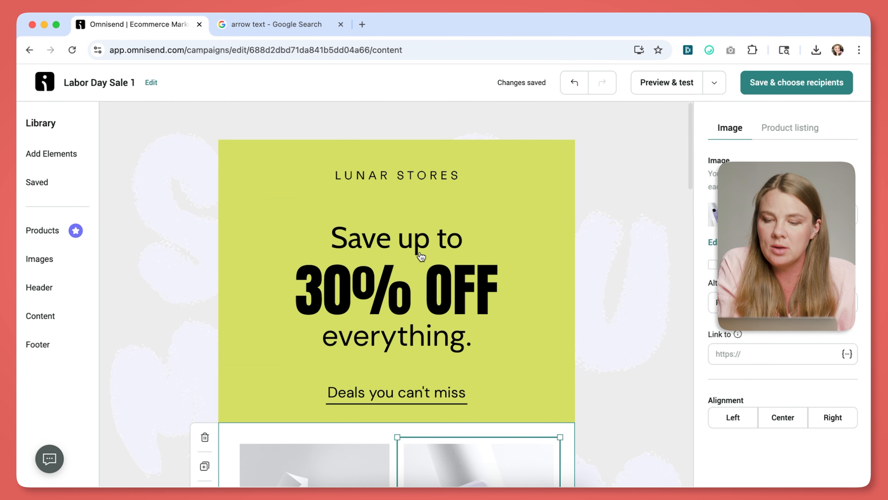
- Examine the dynamic product recommender options, such as recently viewed, best-selling, recently added and most viewed products
{"action": "left_click", "coordinate": [36, 233]}
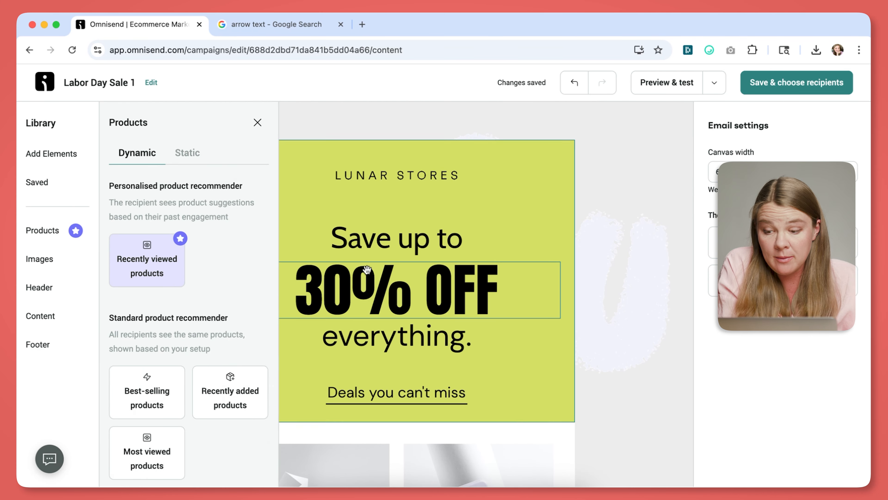
{"action": "scroll", "coordinate": [267, 294], "scroll_direction": "down", "scroll_amount": 1}
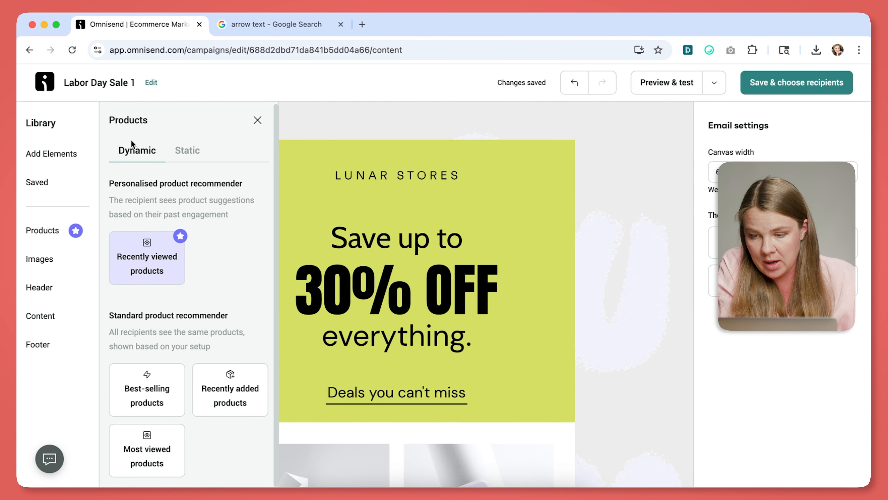
{"action": "scroll", "coordinate": [353, 193], "scroll_direction": "down", "scroll_amount": 15}
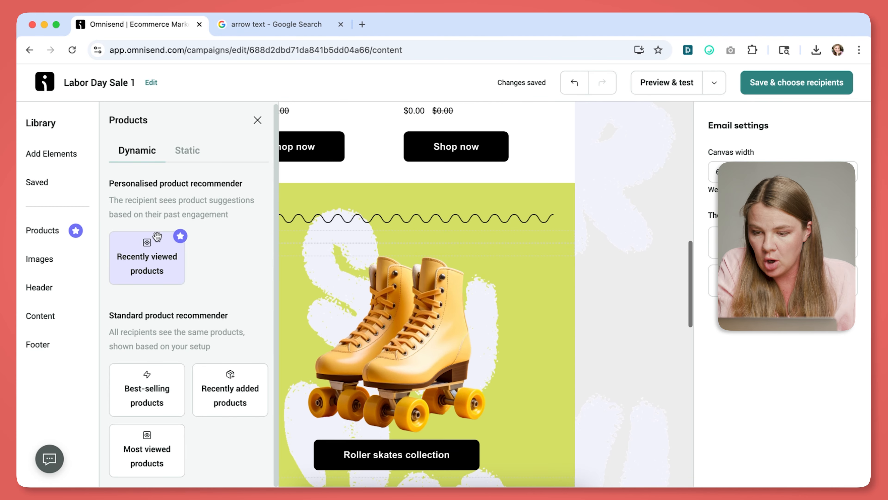
{"action": "left_click_drag", "start_coordinate": [147, 259], "coordinate": [367, 193]}
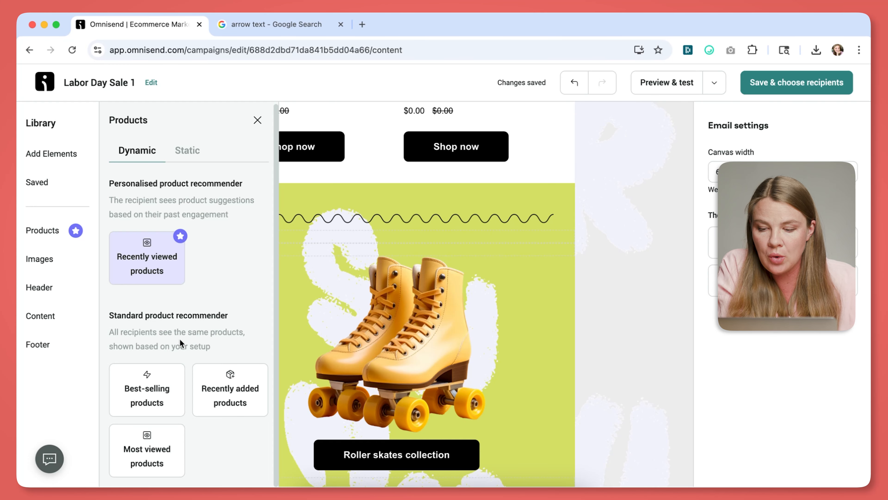
{"action": "triple_click", "coordinate": [209, 316]}
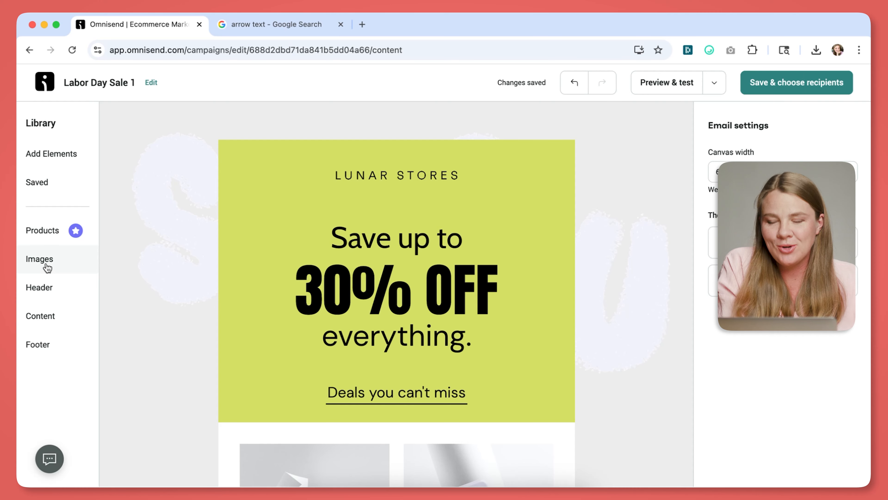
- Examine the prebuilt image, header, content and footer layouts in the library, including the body, hero and preheader content
{"action": "left_click", "coordinate": [49, 266]}
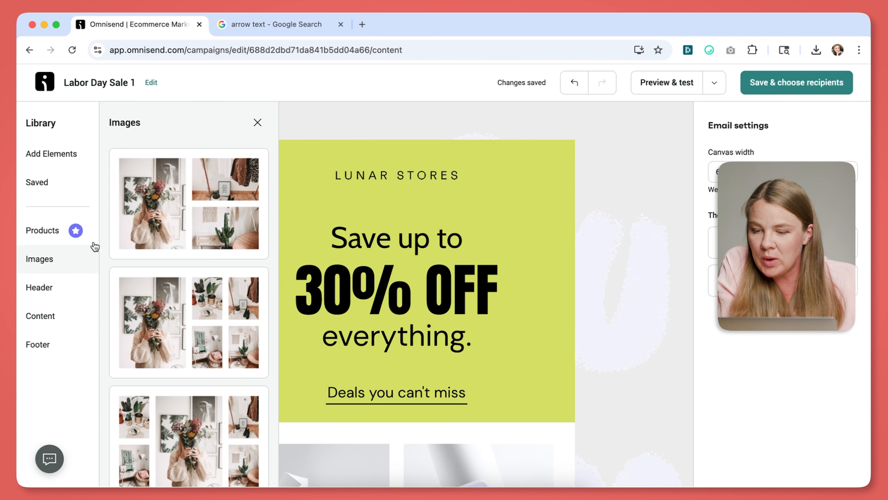
{"action": "scroll", "coordinate": [221, 223], "scroll_direction": "down", "scroll_amount": 5}
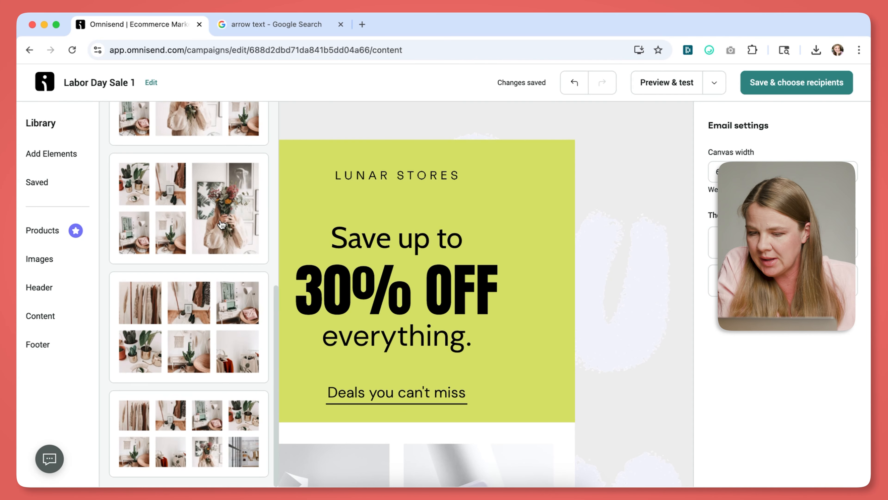
{"action": "scroll", "coordinate": [220, 224], "scroll_direction": "up", "scroll_amount": 10}
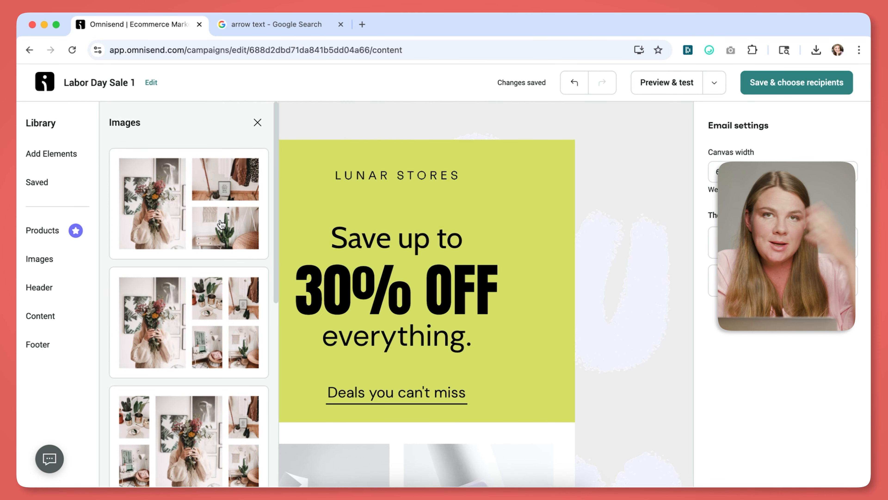
{"action": "left_click", "coordinate": [54, 294]}
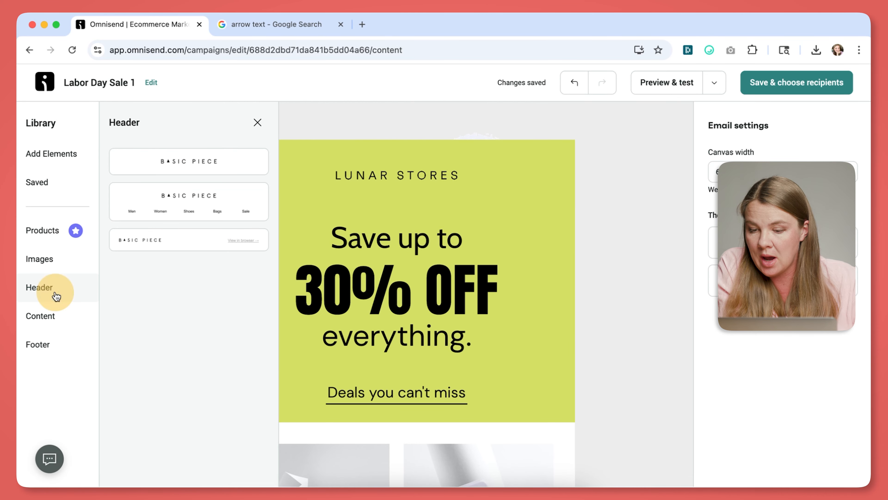
{"action": "left_click", "coordinate": [55, 317]}
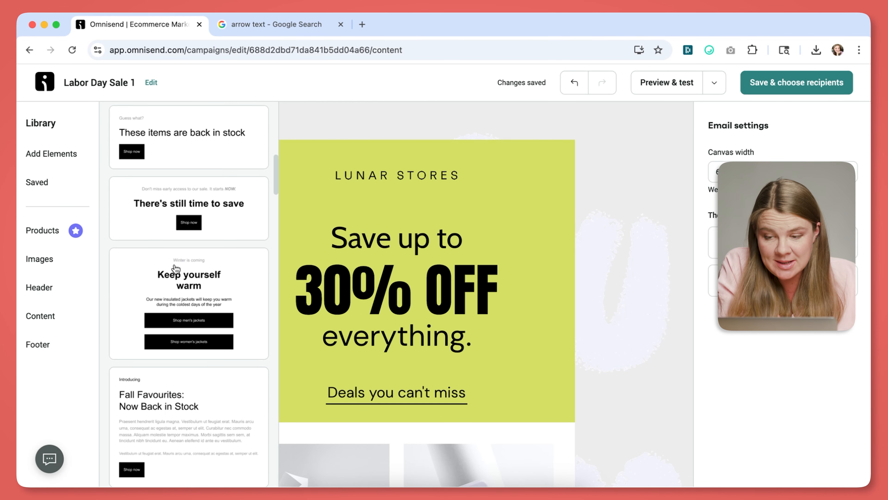
{"action": "scroll", "coordinate": [176, 269], "scroll_direction": "down", "scroll_amount": 20}
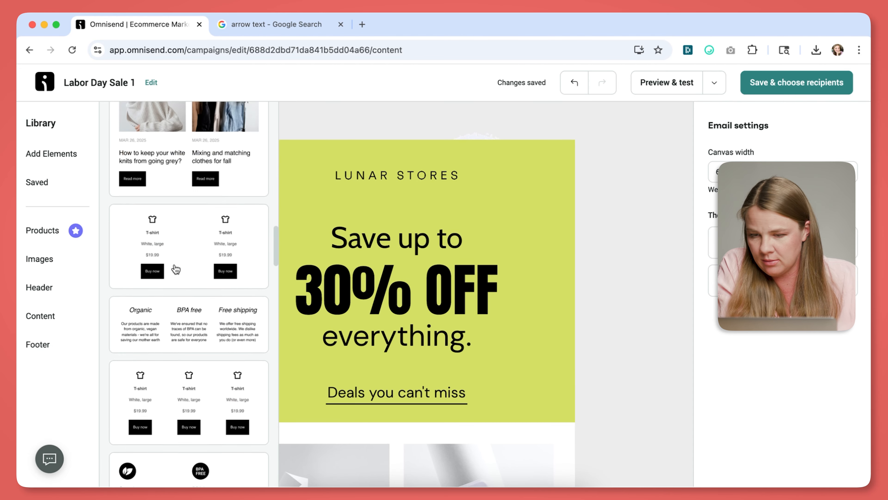
{"action": "scroll", "coordinate": [176, 269], "scroll_direction": "down", "scroll_amount": 15}
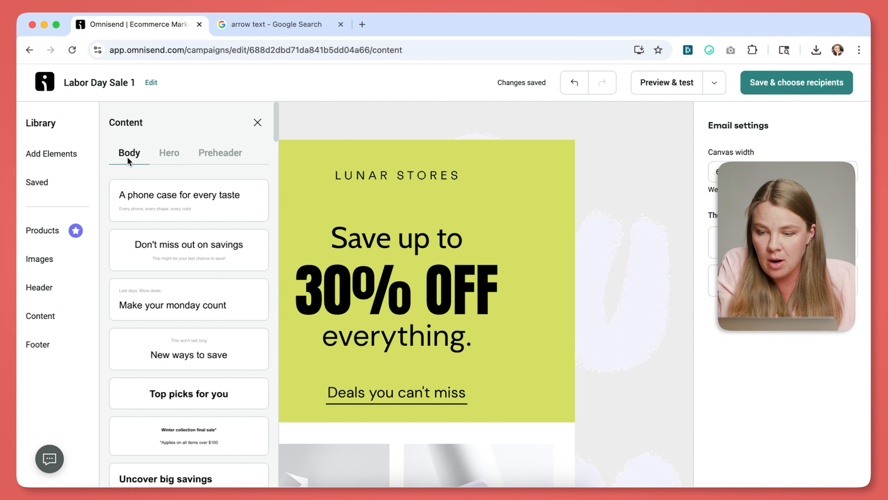
{"action": "left_click", "coordinate": [175, 153]}
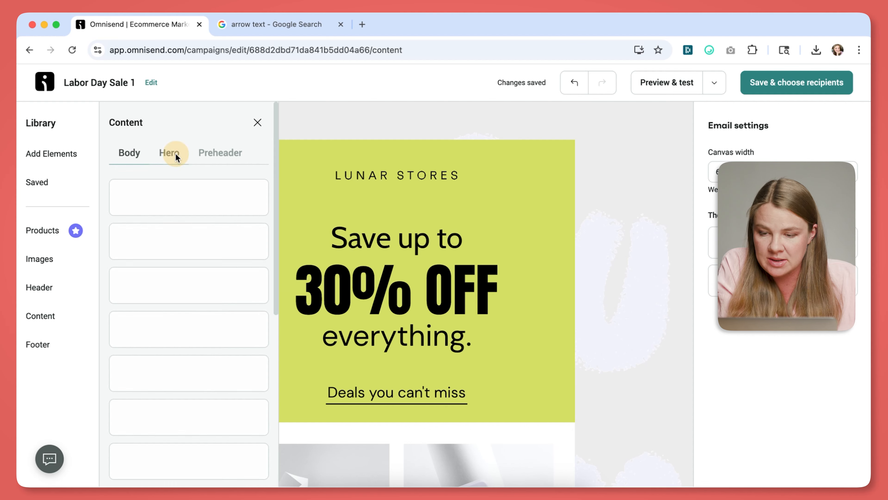
{"action": "left_click", "coordinate": [224, 155]}
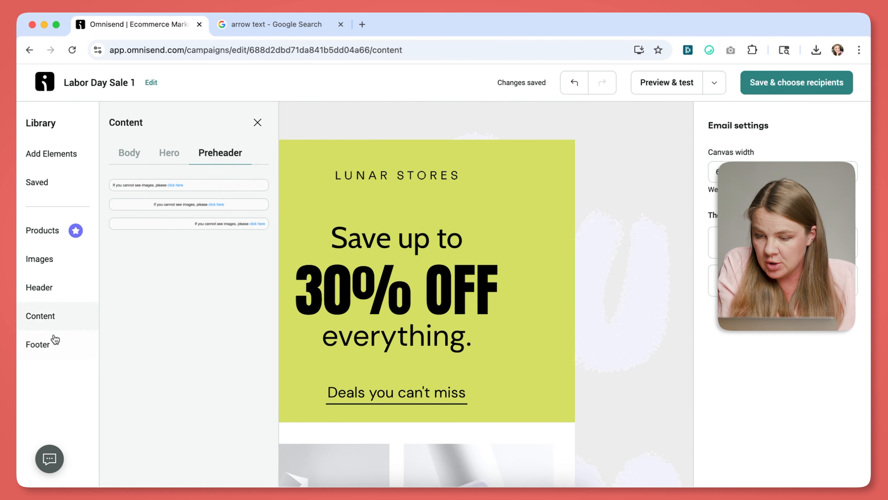
{"action": "left_click", "coordinate": [52, 342]}
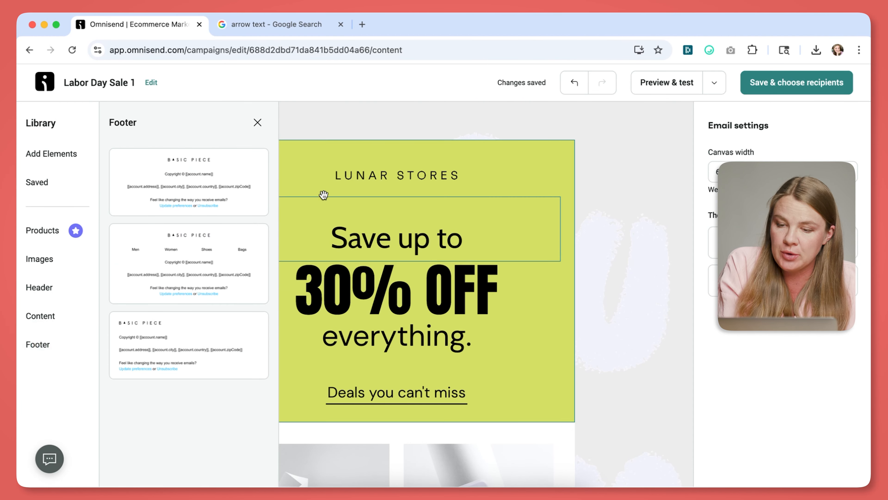
{"action": "left_click", "coordinate": [257, 123]}
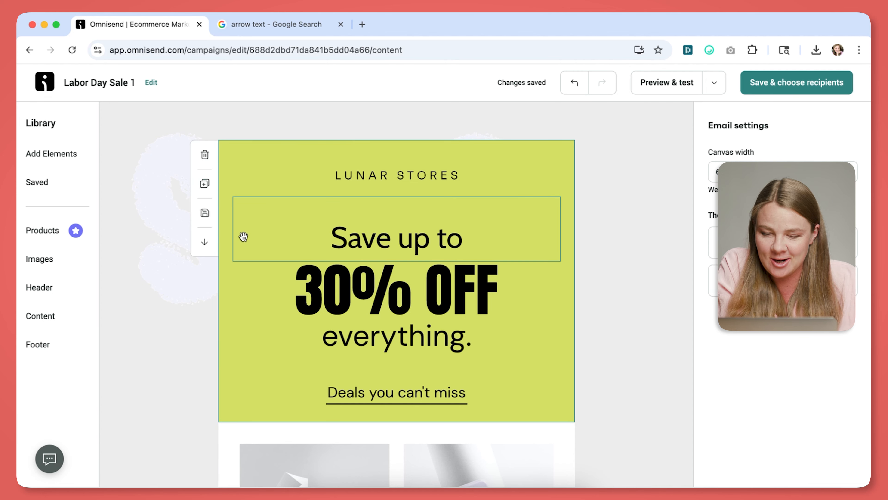
{"action": "scroll", "coordinate": [242, 255], "scroll_direction": "down", "scroll_amount": 2}
{"action": "scroll", "coordinate": [243, 255], "scroll_direction": "up", "scroll_amount": 2}
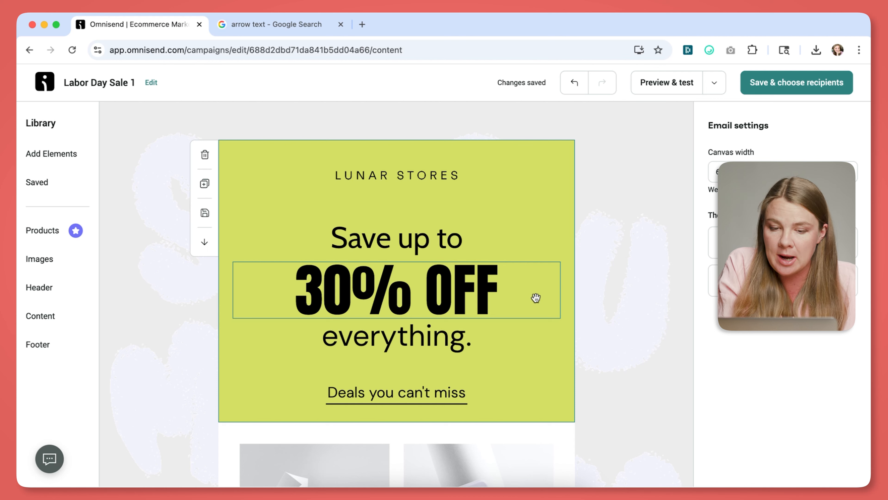
- Add #000 as a custom color and apply it to the background of the top banner section
{"action": "left_click", "coordinate": [569, 158]}
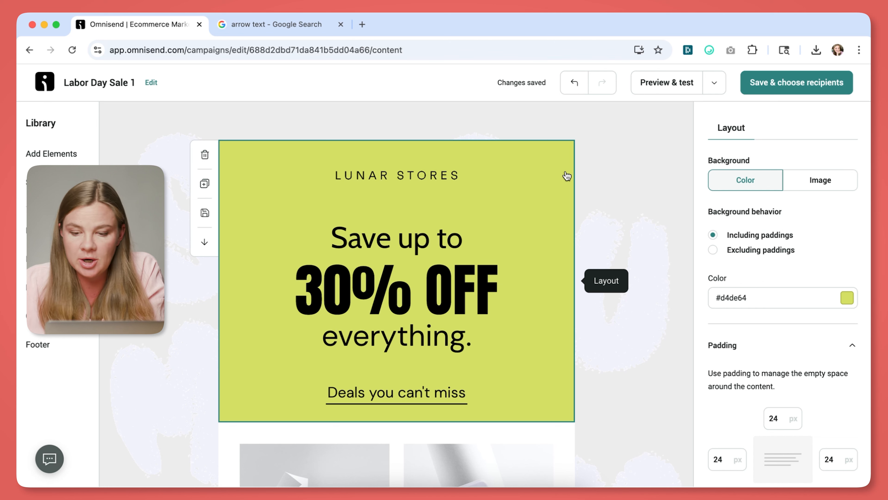
{"action": "left_click", "coordinate": [848, 298]}
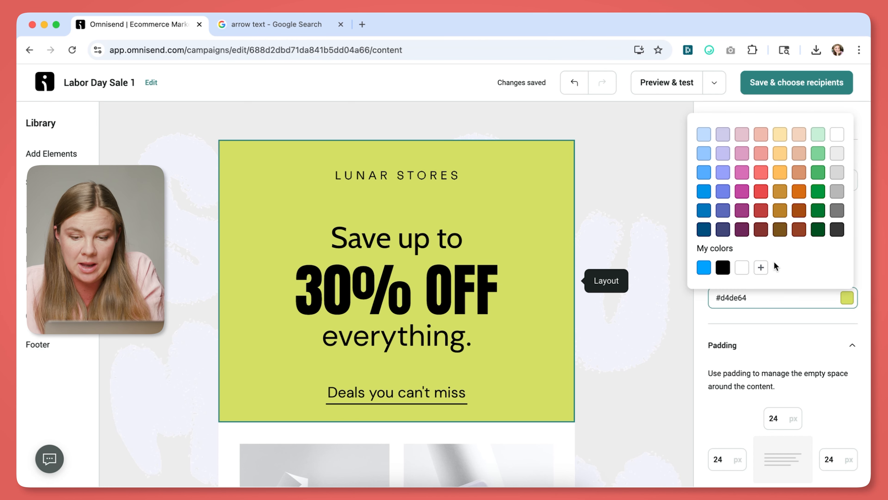
{"action": "left_click", "coordinate": [763, 267]}
{"action": "double_click", "coordinate": [744, 261]}
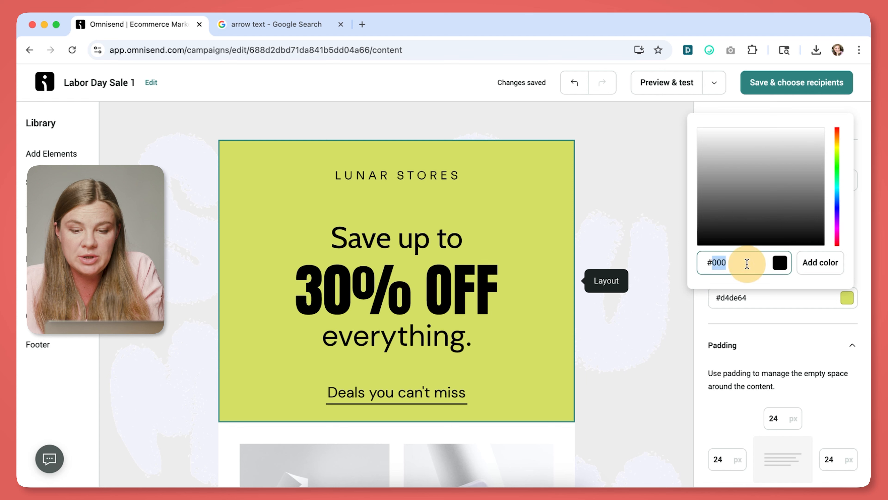
{"action": "left_click", "coordinate": [824, 265]}
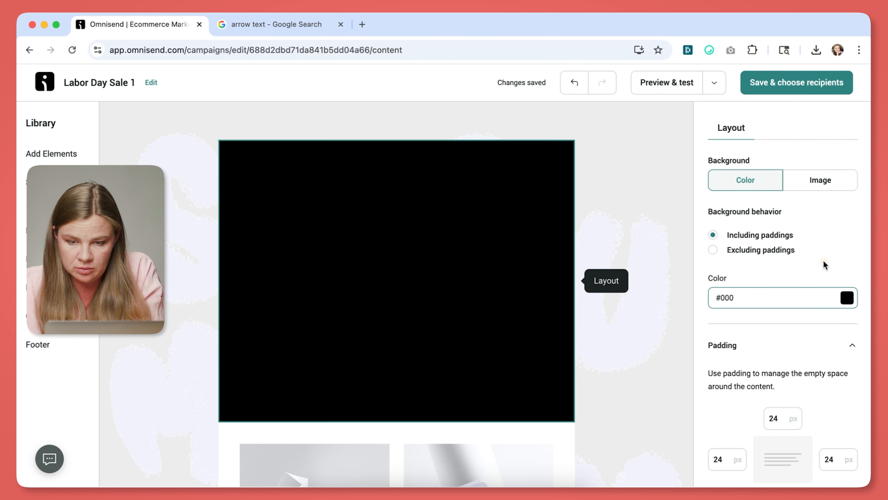
- Set the top banner section's background color to light green #7FD299
{"action": "left_click", "coordinate": [848, 298]}
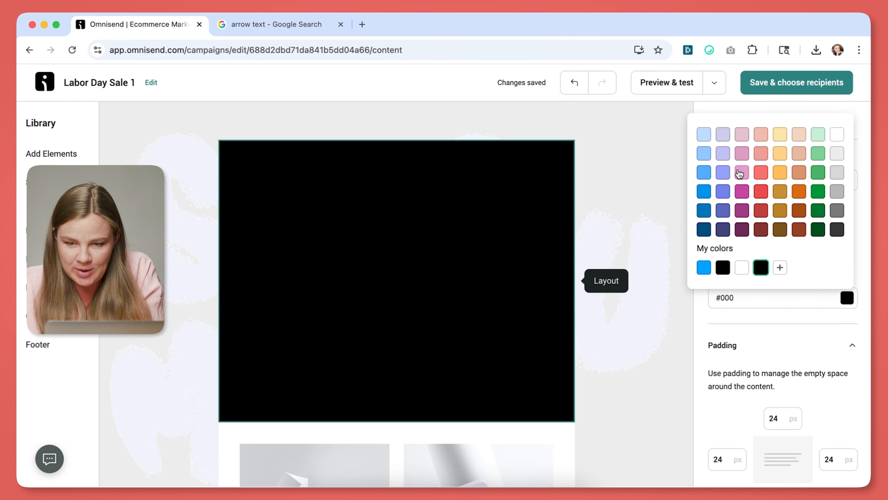
{"action": "left_click", "coordinate": [818, 153]}
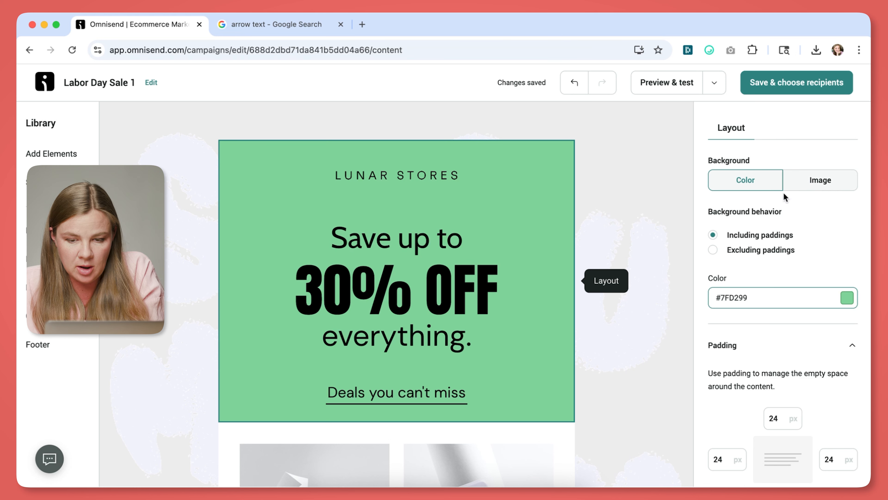
{"action": "scroll", "coordinate": [785, 197], "scroll_direction": "down", "scroll_amount": 3}
- Replace the "Save up to" text in the top banner with "Sitewide Sale"
{"action": "left_click", "coordinate": [436, 188]}
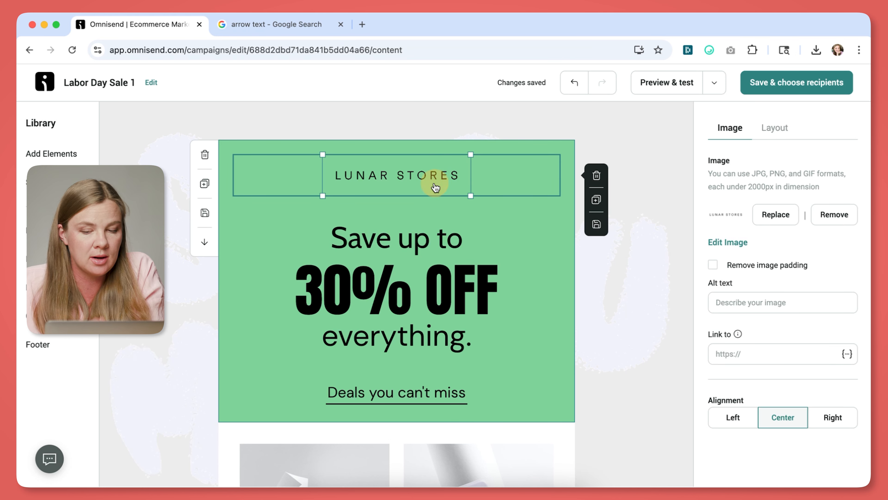
{"action": "left_click", "coordinate": [433, 246]}
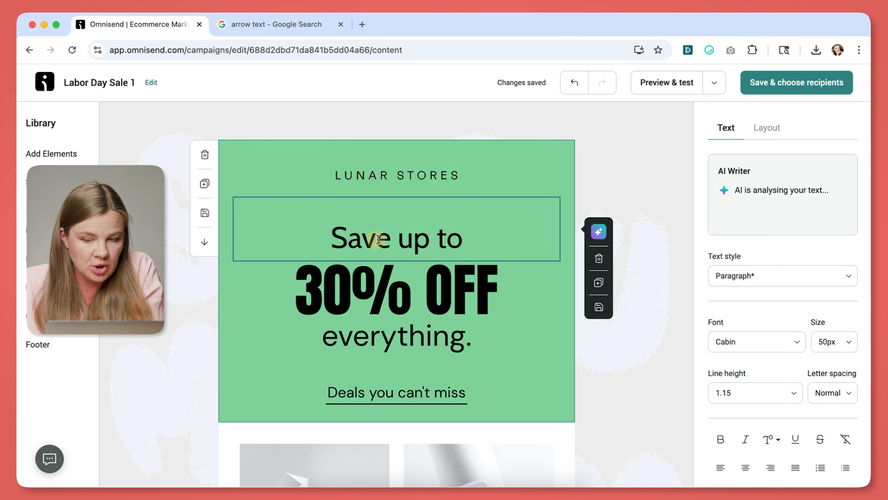
{"action": "double_click", "coordinate": [433, 246]}
{"action": "triple_click", "coordinate": [354, 246]}
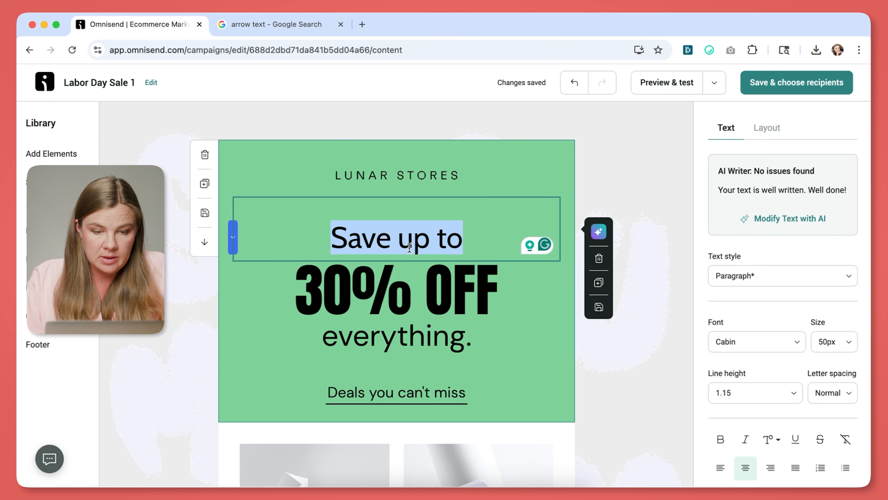
{"action": "type", "text": "Sl"}
{"action": "type", "text": "itewide S"}
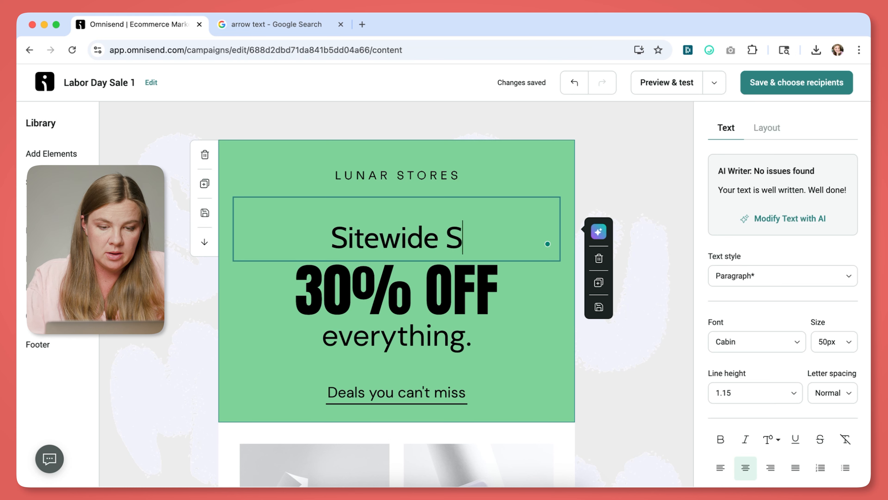
{"action": "type", "text": "ale"}
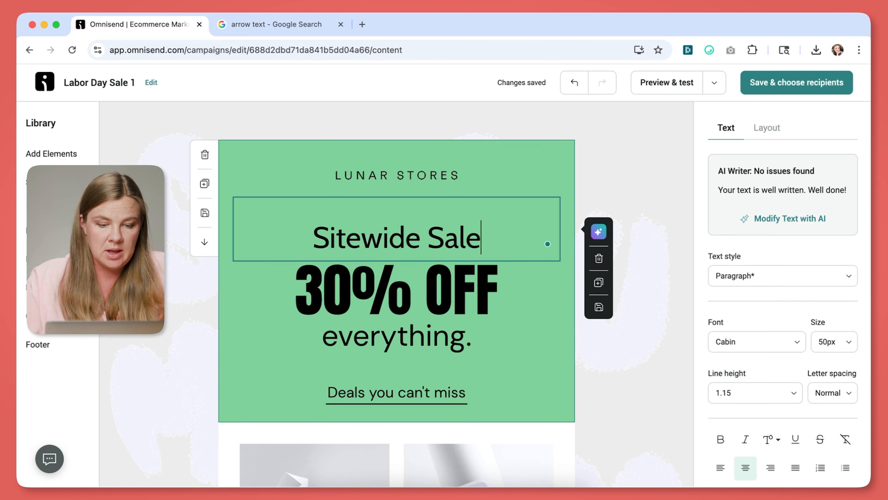
{"action": "left_click", "coordinate": [388, 395]}
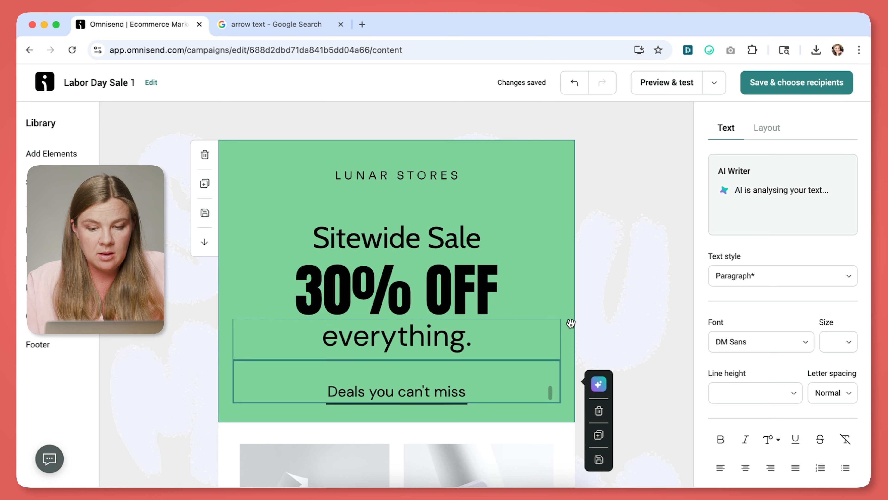
{"action": "left_click", "coordinate": [594, 316]}
{"action": "scroll", "coordinate": [594, 316], "scroll_direction": "down", "scroll_amount": 10}
{"action": "scroll", "coordinate": [594, 314], "scroll_direction": "up", "scroll_amount": 3}
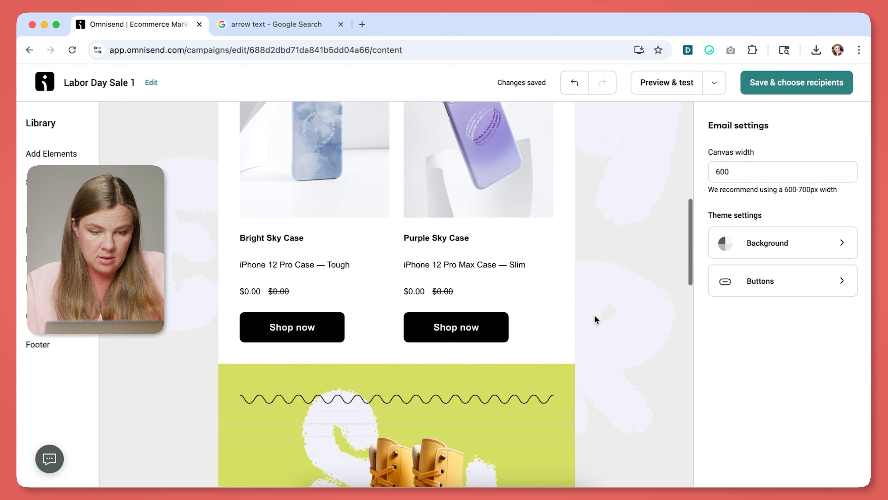
{"action": "scroll", "coordinate": [594, 316], "scroll_direction": "up", "scroll_amount": 10}
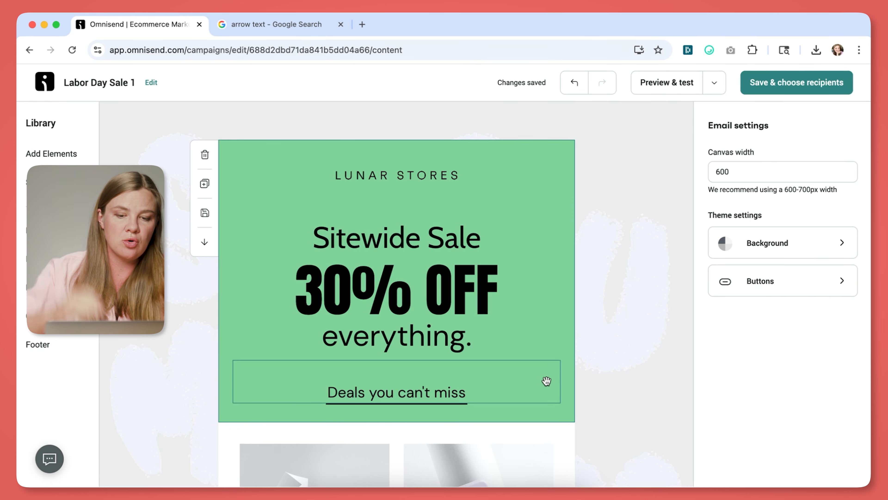
- Duplicate the "Roller skates collection" button and move one copy into the green banner, directly below "Deals you can't miss"
{"action": "scroll", "coordinate": [546, 381], "scroll_direction": "down", "scroll_amount": 3}
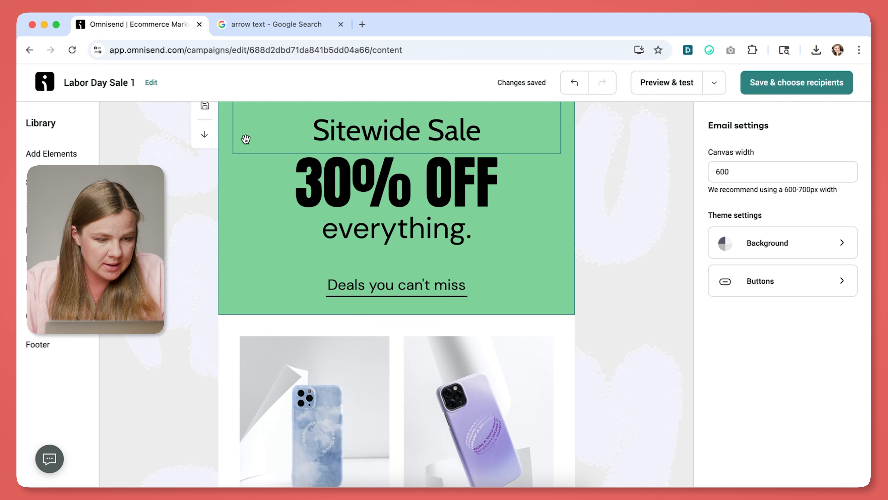
{"action": "scroll", "coordinate": [371, 254], "scroll_direction": "down", "scroll_amount": 15}
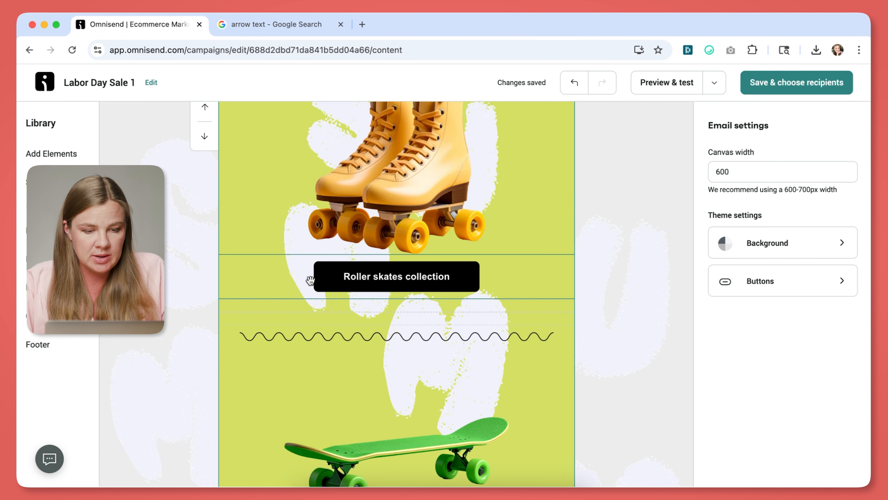
{"action": "left_click", "coordinate": [274, 281]}
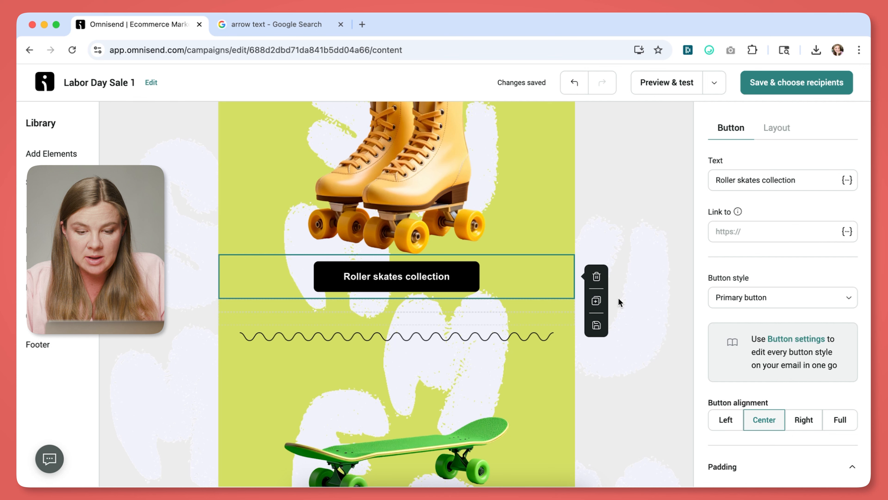
{"action": "left_click", "coordinate": [596, 301]}
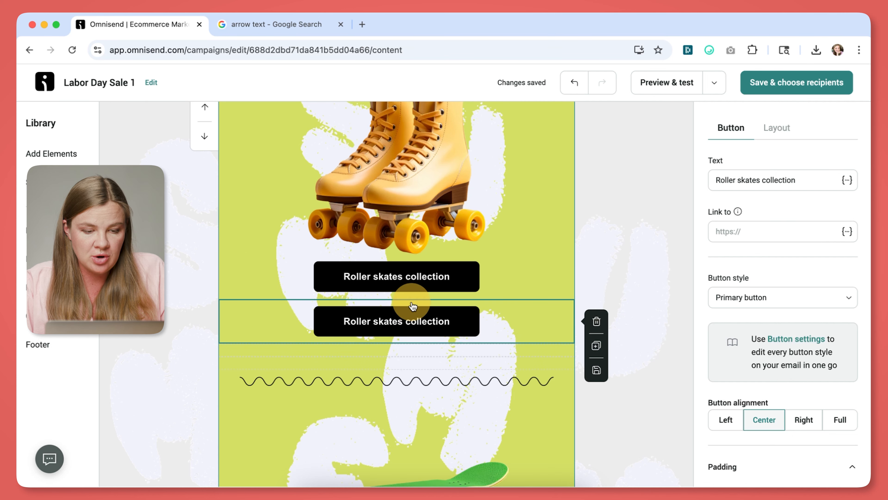
{"action": "scroll", "coordinate": [396, 204], "scroll_direction": "up", "scroll_amount": 10}
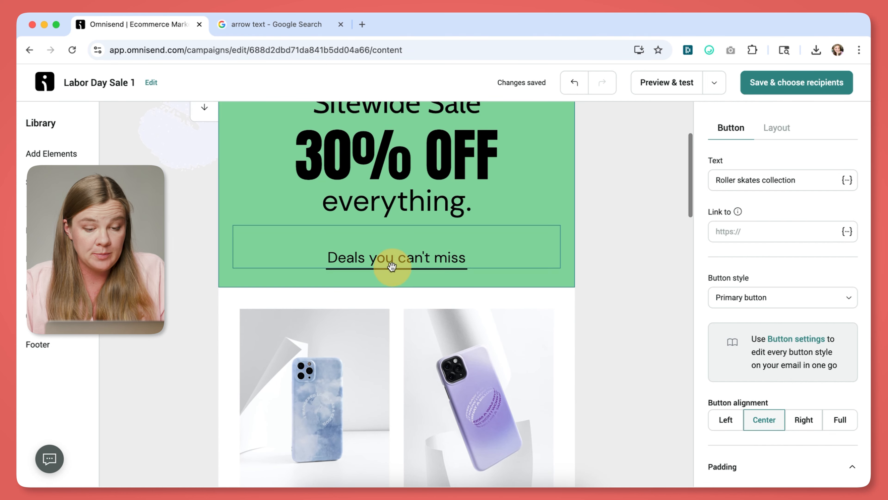
{"action": "left_click", "coordinate": [391, 267]}
{"action": "scroll", "coordinate": [454, 278], "scroll_direction": "down", "scroll_amount": 10}
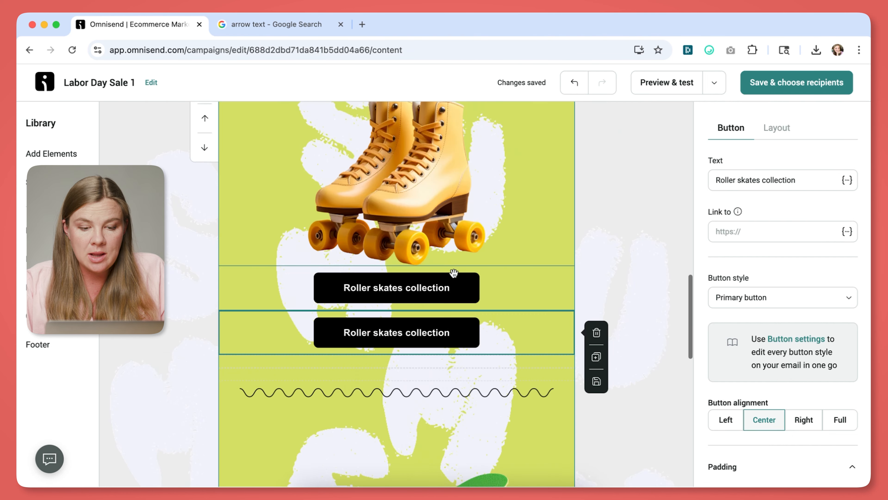
{"action": "left_click_drag", "start_coordinate": [293, 287], "coordinate": [337, 264]}
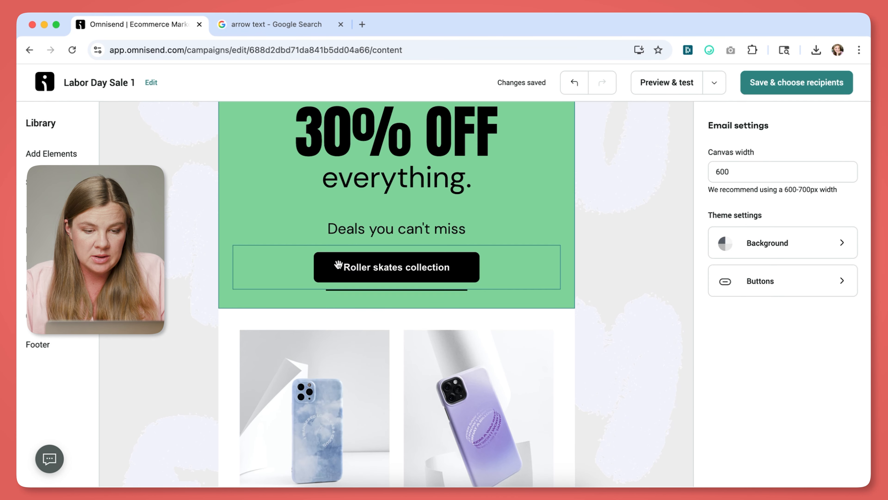
- Delete the divider line below the banner's button and set the top padding of the "Deals you can't miss" text to 4 px
{"action": "left_click", "coordinate": [384, 291]}
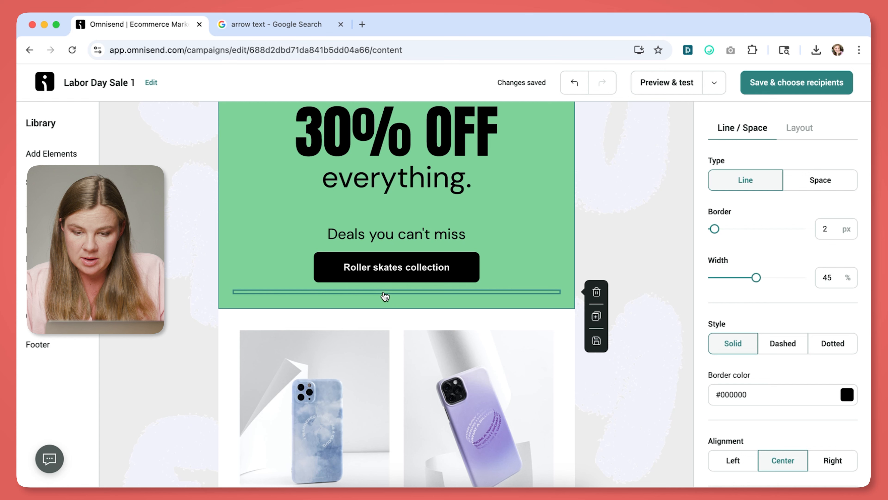
{"action": "left_click", "coordinate": [597, 291]}
{"action": "left_click", "coordinate": [408, 223]}
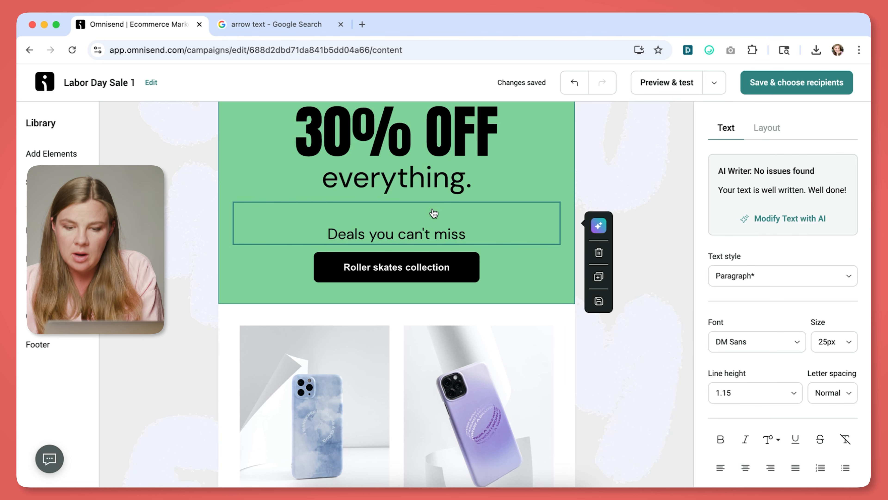
{"action": "scroll", "coordinate": [809, 350], "scroll_direction": "down", "scroll_amount": 10}
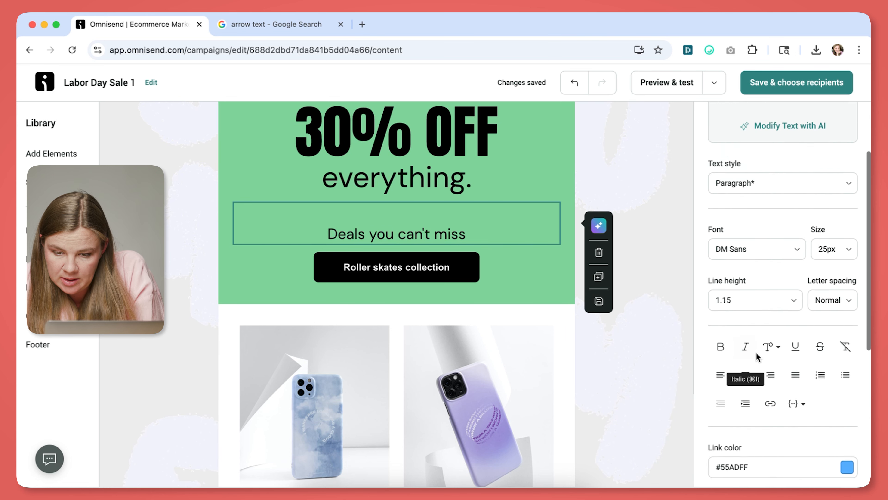
{"action": "left_click_drag", "start_coordinate": [780, 328], "coordinate": [755, 332]}
{"action": "type", "text": "4"}
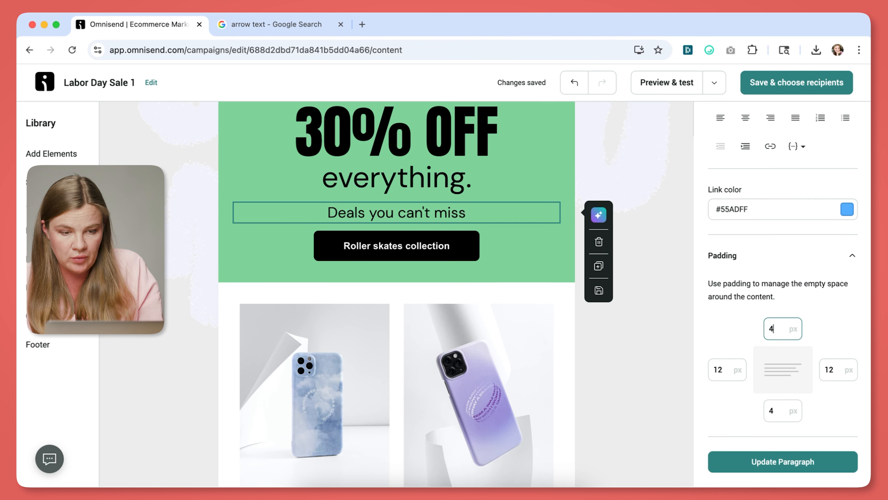
- Change the banner button's text to "SHOP 30% OFF EVERYTHING"
{"action": "left_click", "coordinate": [364, 251]}
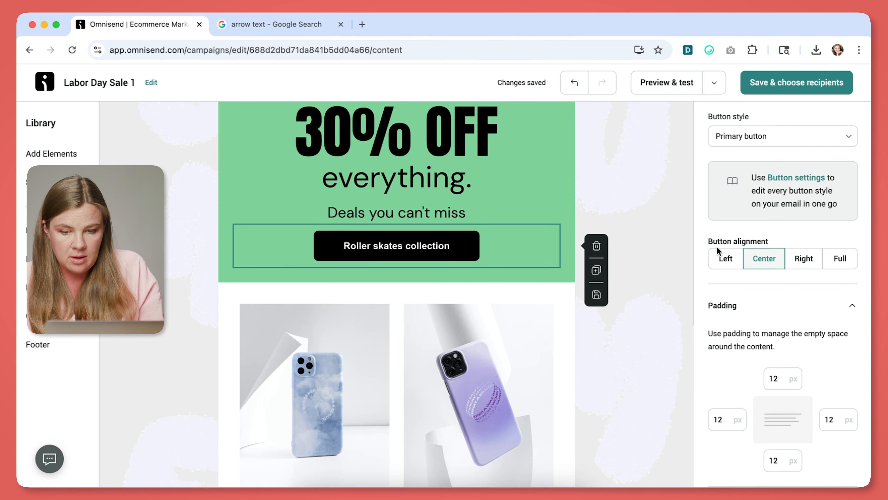
{"action": "left_click", "coordinate": [418, 246]}
{"action": "triple_click", "coordinate": [738, 180]}
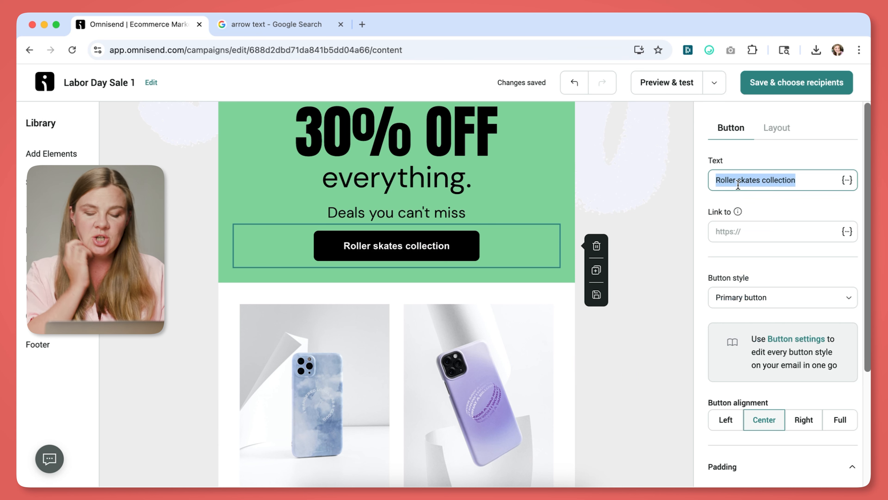
{"action": "type", "text": "SHOP 30% OFF"}
{"action": "key", "text": "BackSpace"}
{"action": "key", "text": "BackSpace"}
{"action": "type", "text": "PFF EVR"}
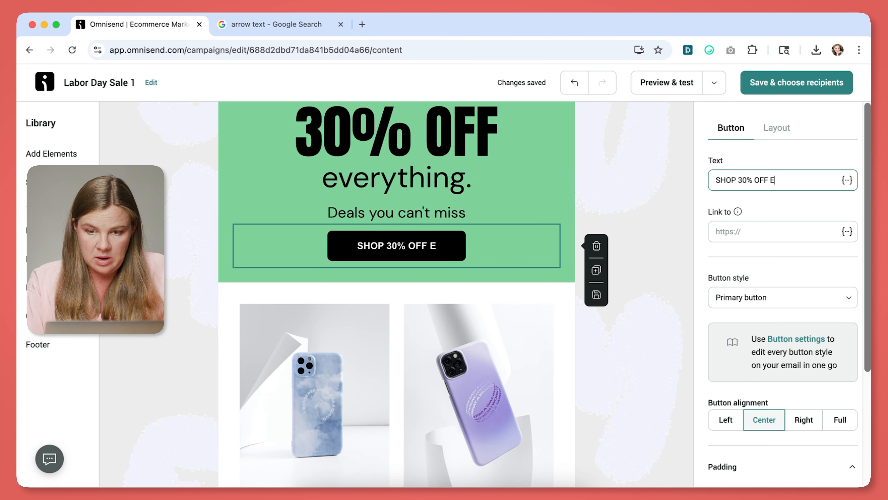
{"action": "key", "text": "BackSpace"}
{"action": "type", "text": "ERYTHING"}
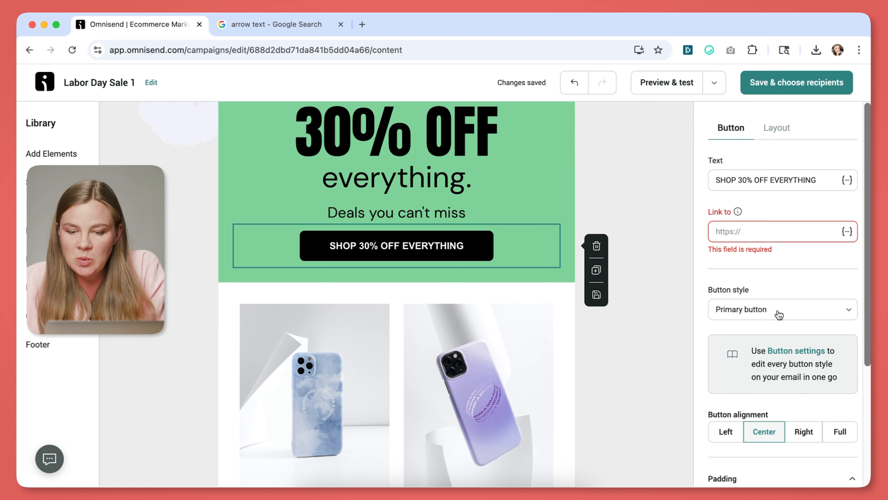
- Try the Secondary button style on the banner's button, and switch it back to Primary button
{"action": "left_click", "coordinate": [779, 314]}
{"action": "left_click", "coordinate": [753, 369]}
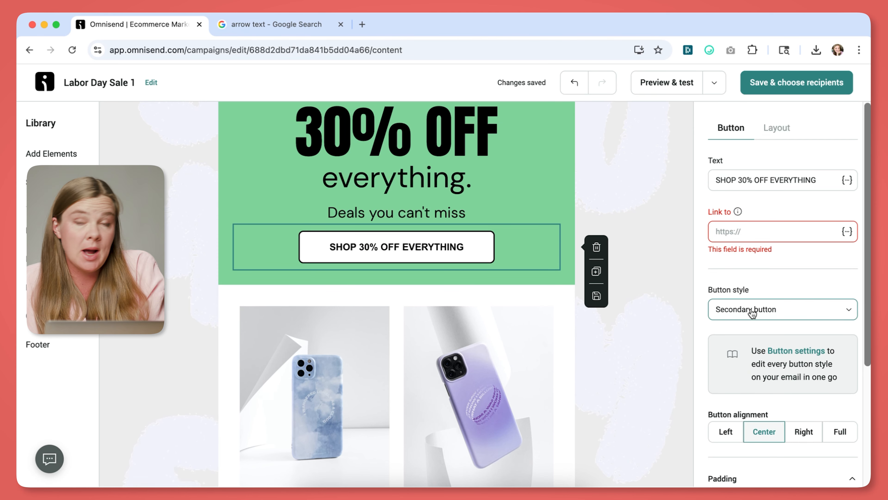
{"action": "left_click", "coordinate": [759, 310]}
{"action": "left_click", "coordinate": [731, 342]}
- Examine the banner button's style and padding settings, and the banner section's layout options for background, padding and mobile stacking
{"action": "scroll", "coordinate": [836, 351], "scroll_direction": "down", "scroll_amount": 5}
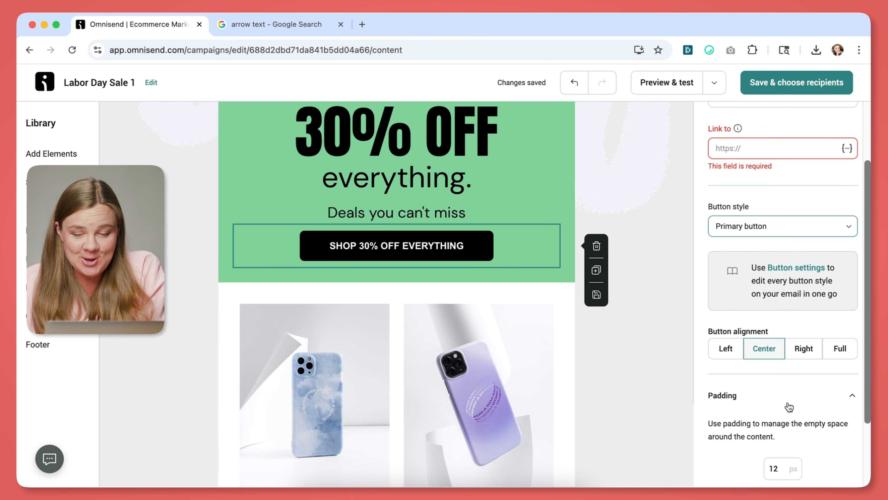
{"action": "scroll", "coordinate": [789, 407], "scroll_direction": "up", "scroll_amount": 3}
{"action": "scroll", "coordinate": [794, 275], "scroll_direction": "down", "scroll_amount": 5}
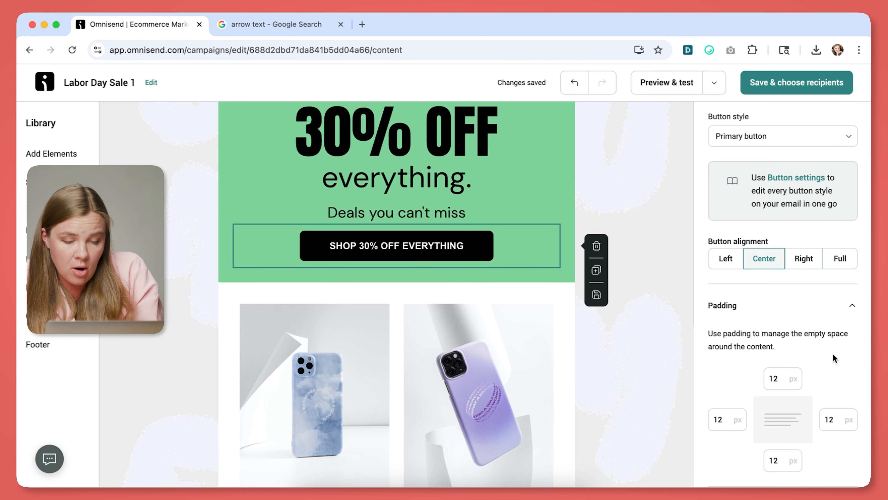
{"action": "scroll", "coordinate": [832, 353], "scroll_direction": "up", "scroll_amount": 5}
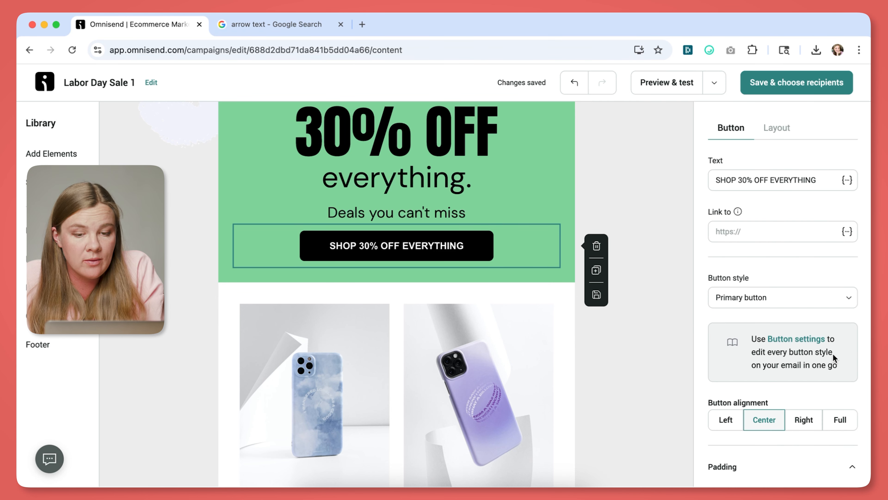
{"action": "left_click", "coordinate": [772, 128]}
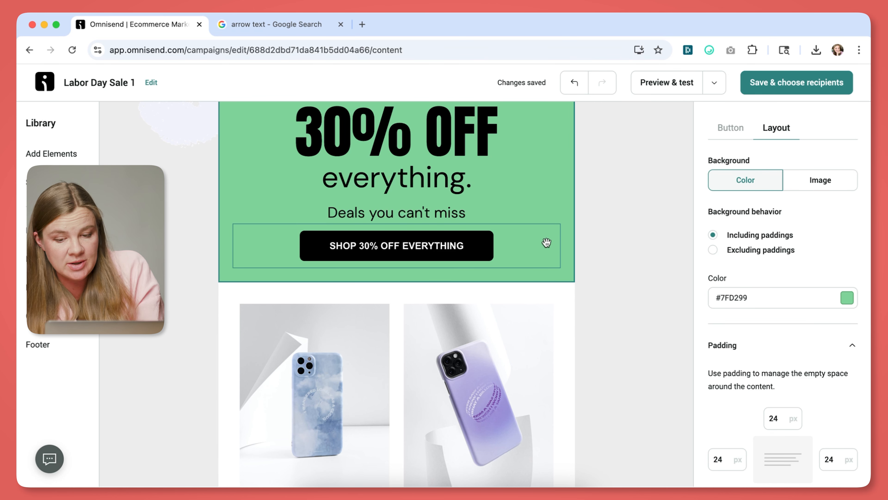
{"action": "scroll", "coordinate": [811, 364], "scroll_direction": "down", "scroll_amount": 5}
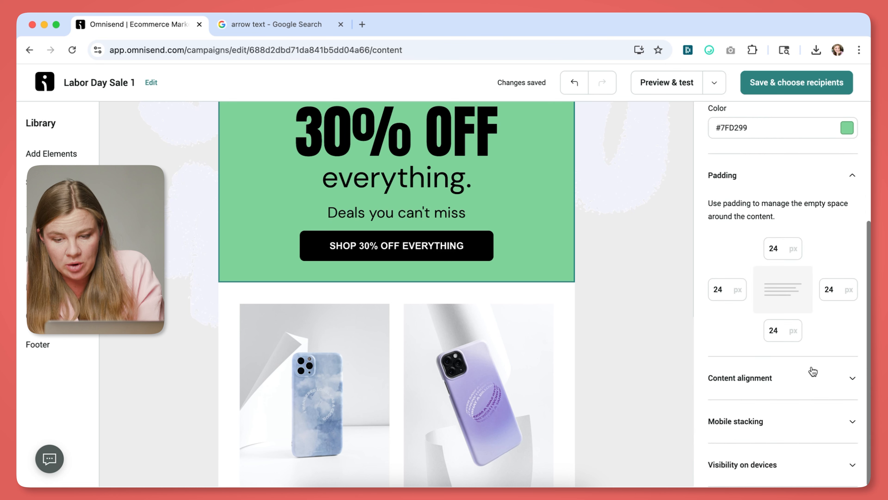
{"action": "left_click", "coordinate": [726, 406]}
{"action": "scroll", "coordinate": [780, 377], "scroll_direction": "down", "scroll_amount": 1}
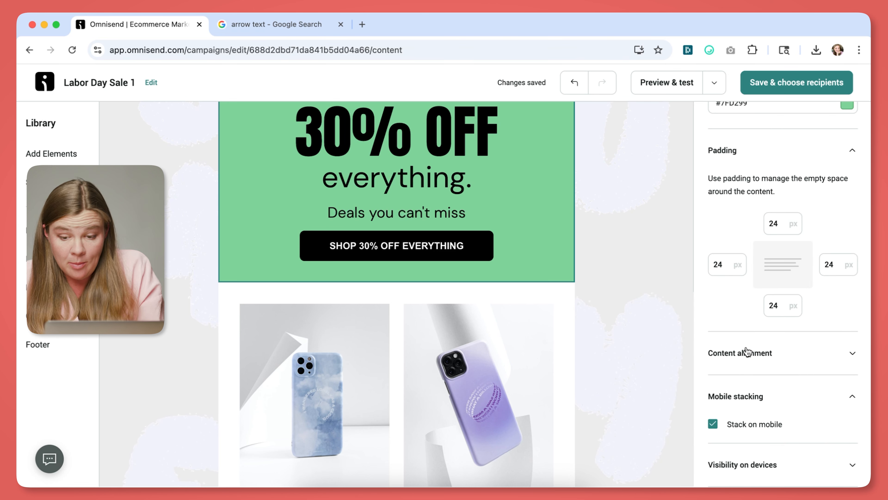